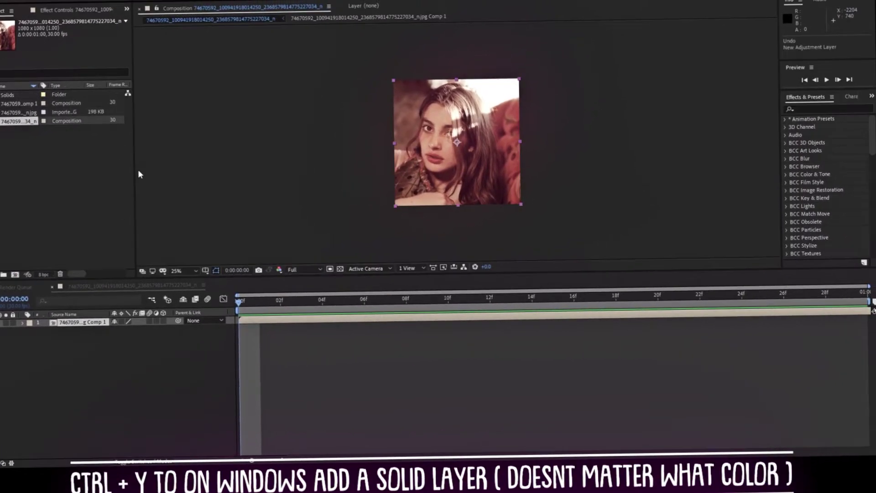
Step: Add a new grey solid layer above the portrait and return the playhead to frame 0
key(ctrl+y)
key(Return)
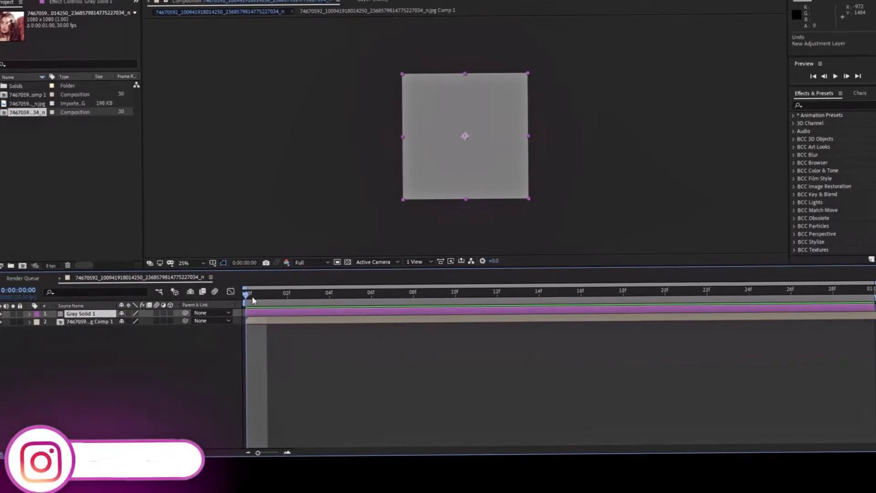
key(Home)
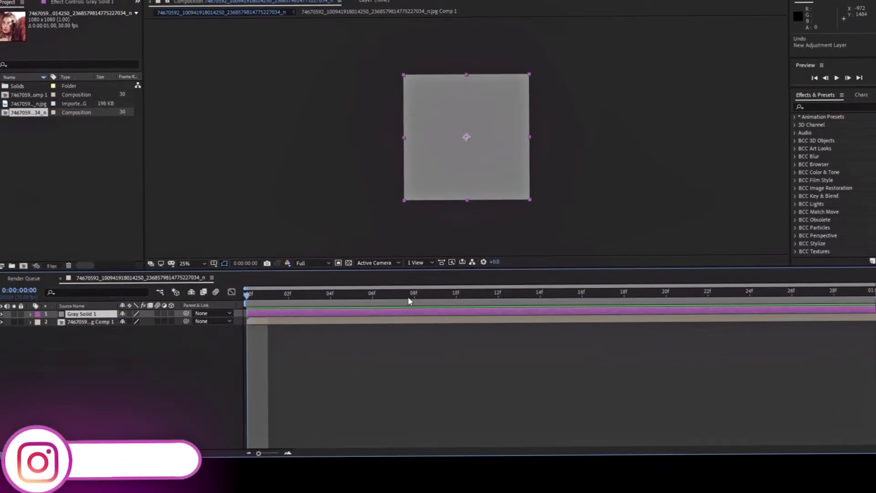
Step: Search effects for 'saber' and apply Video Copilot Saber to Gray Solid 1
click(821, 110)
text(sa)
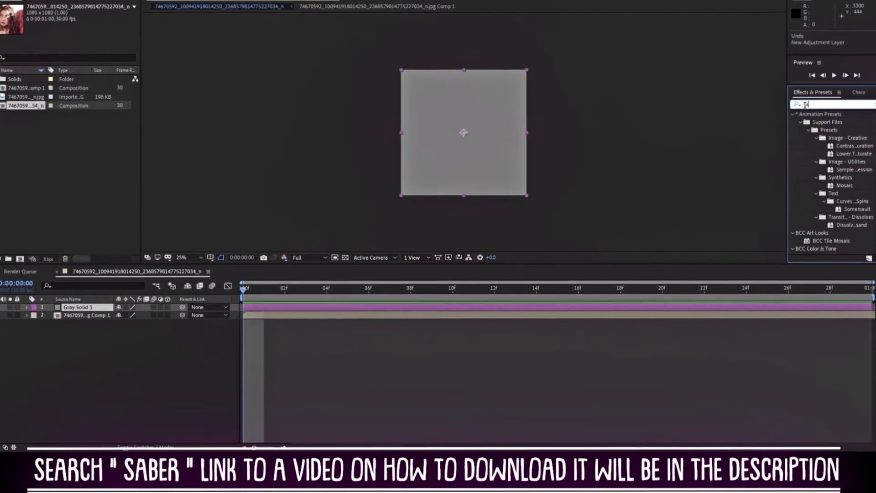
text(ber)
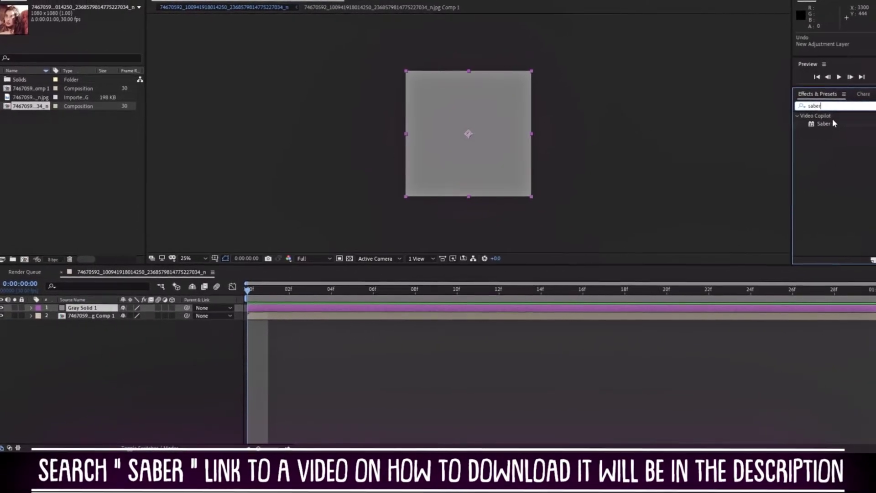
click(822, 124)
double_click(827, 129)
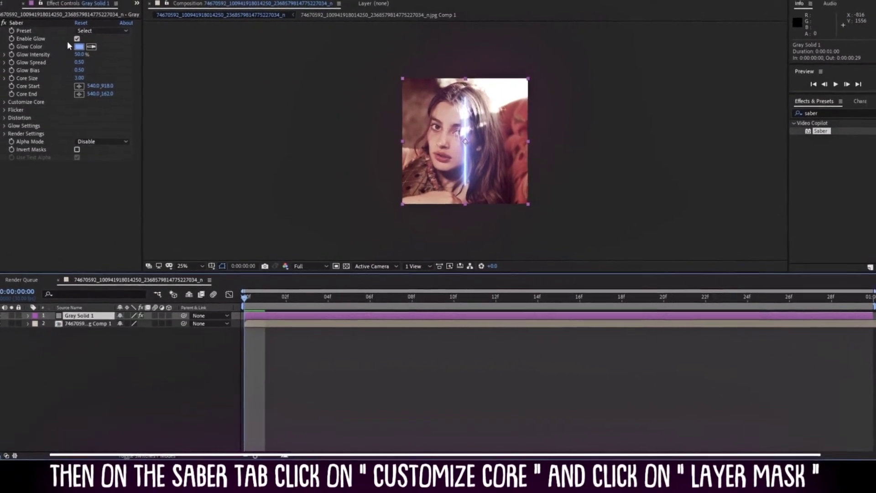
Step: Under Saber's Customize Core, set Core Type to Layer Masks
click(10, 103)
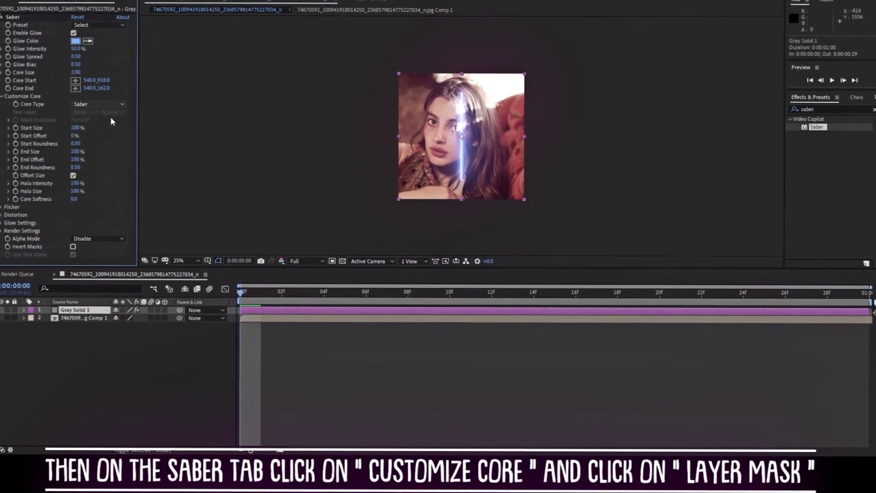
click(100, 102)
click(102, 120)
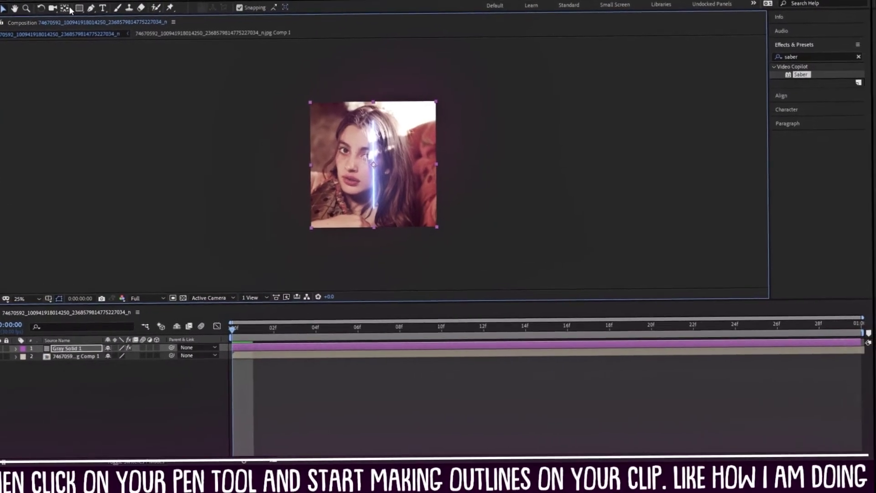
scroll(389, 151, up, 1)
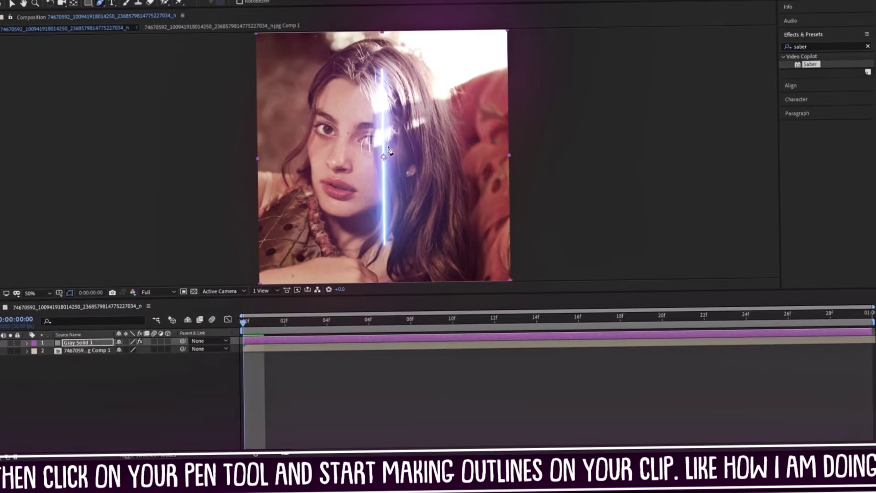
scroll(389, 154, up, 1)
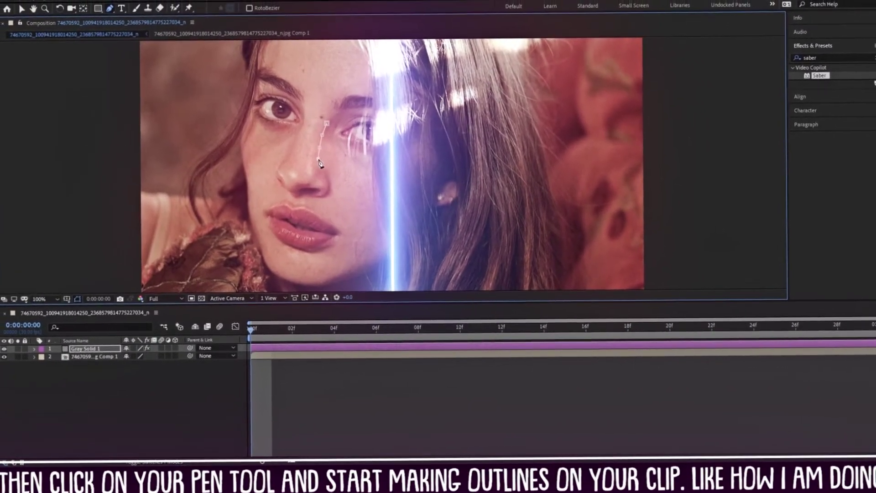
Step: Place the first Pen mask point on the nose of Gray Solid 1
click(315, 180)
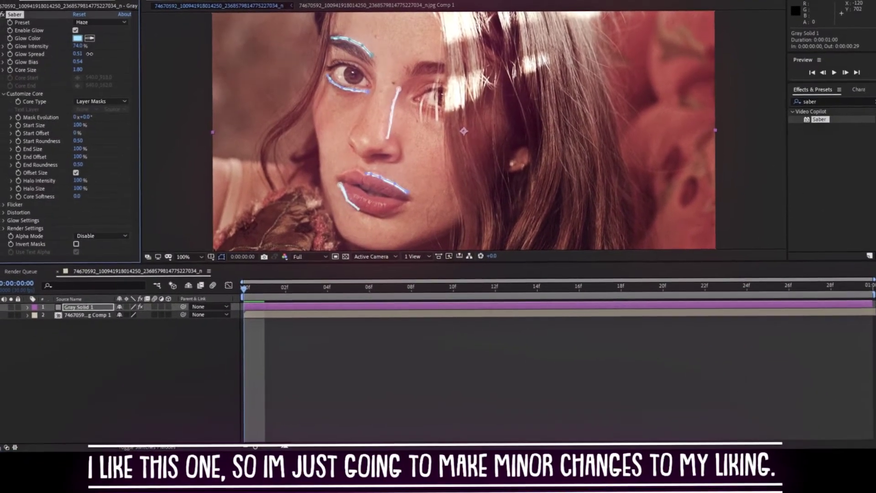
Step: Adjust Saber Glow Spread, raise Glow Bias to about 0.83, and change Core Size
drag(78, 54, 89, 53)
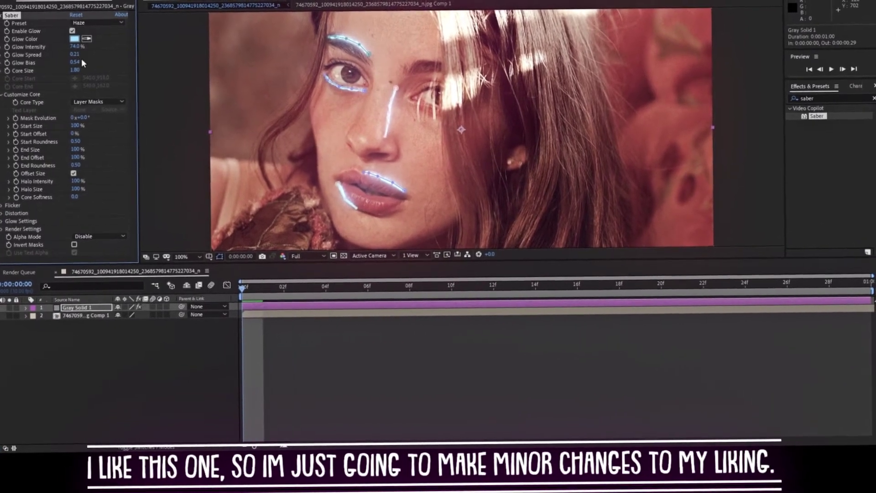
drag(81, 60, 91, 59)
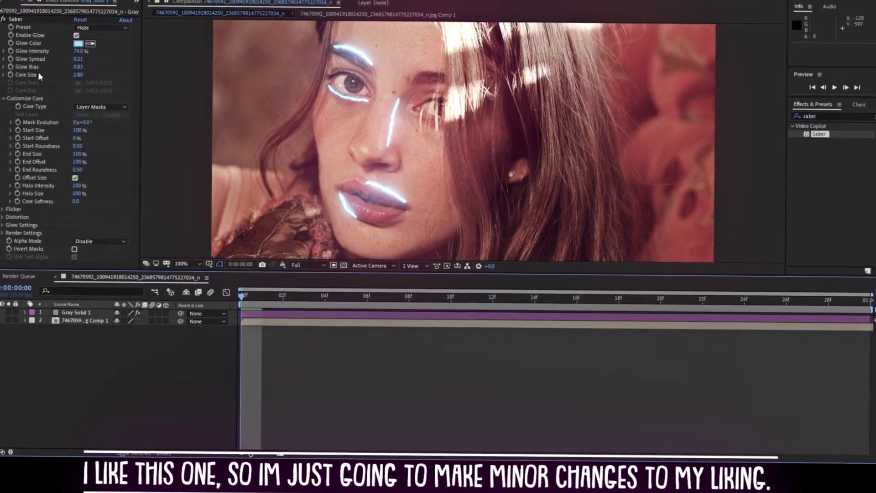
drag(75, 83, 71, 83)
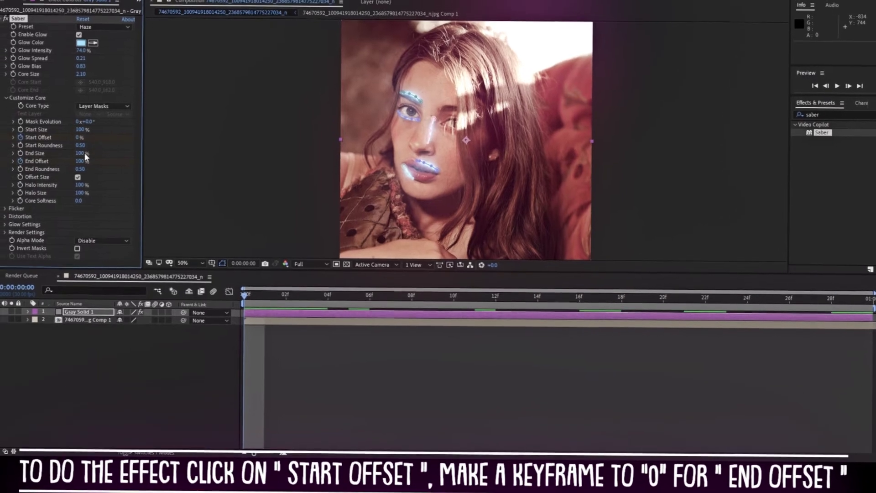
Step: Set End Offset to 0%, keyframe both offsets, and move the Start Offset keyframe mid-clip
drag(81, 163, 69, 162)
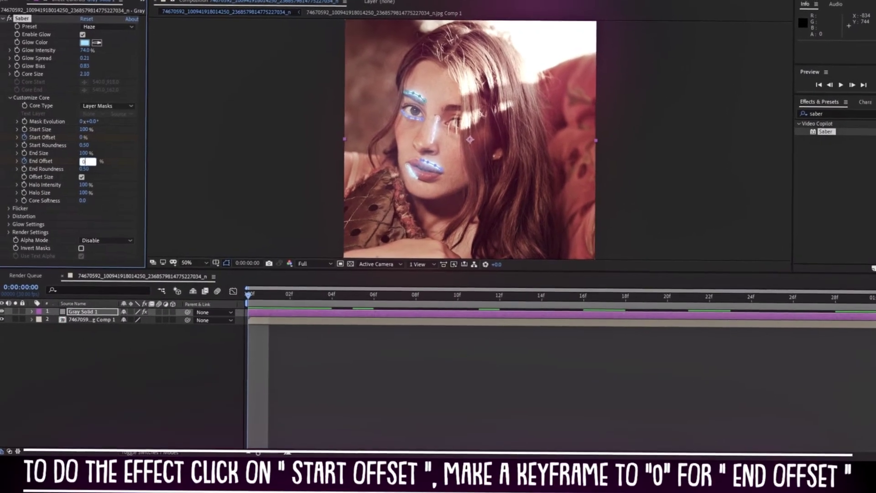
click(23, 164)
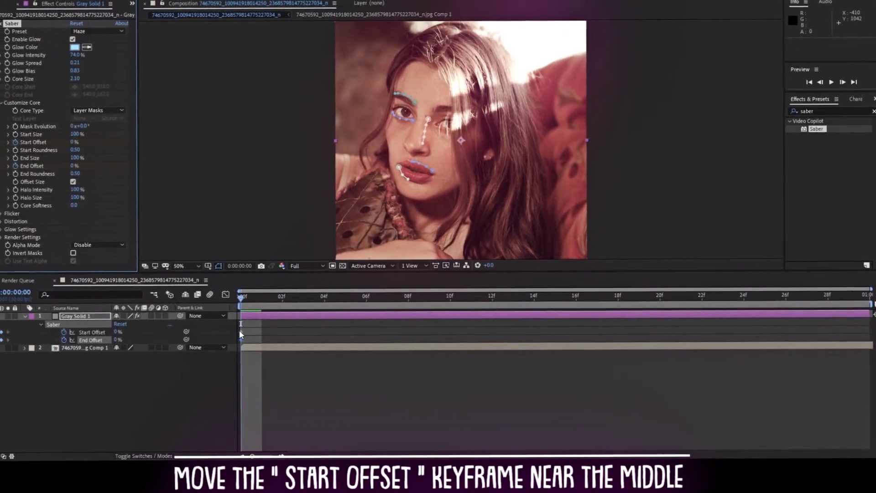
drag(247, 335, 471, 335)
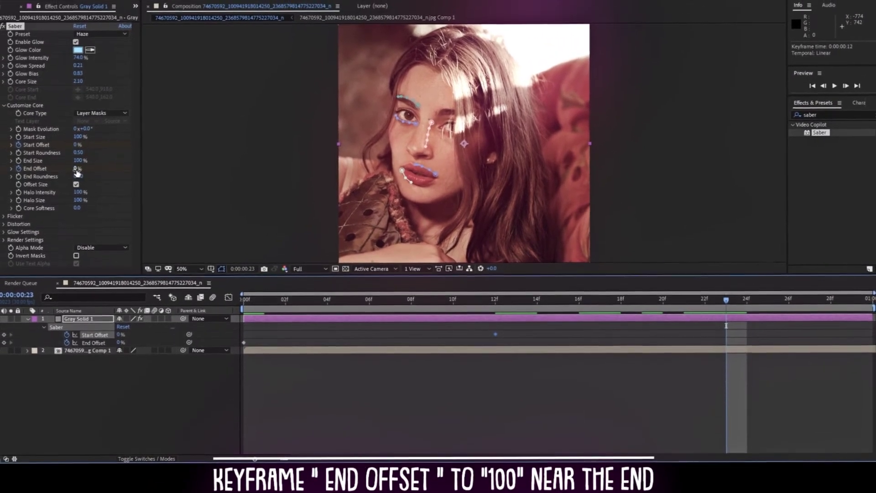
Step: Key End Offset at 100%, key Start Offset at 100% on the last frame, then nudge the middle Start Offset keyframe earlier
click(77, 169)
text(100)
key(Return)
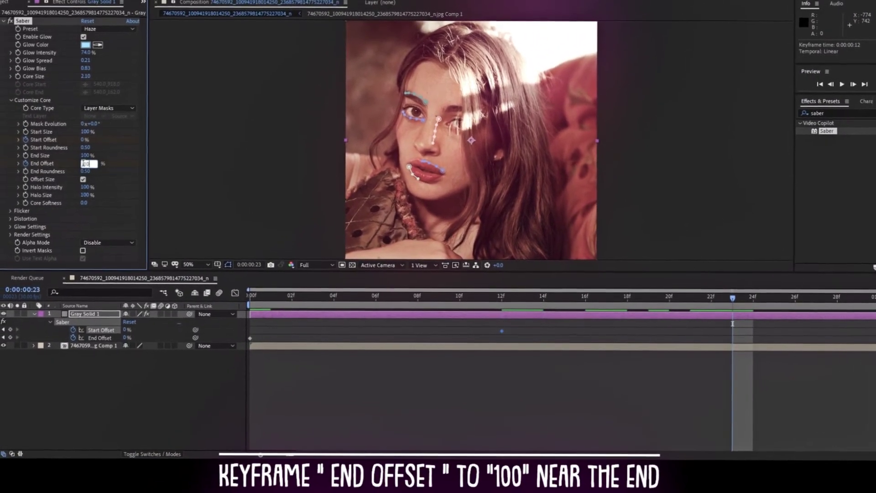
drag(734, 297, 852, 296)
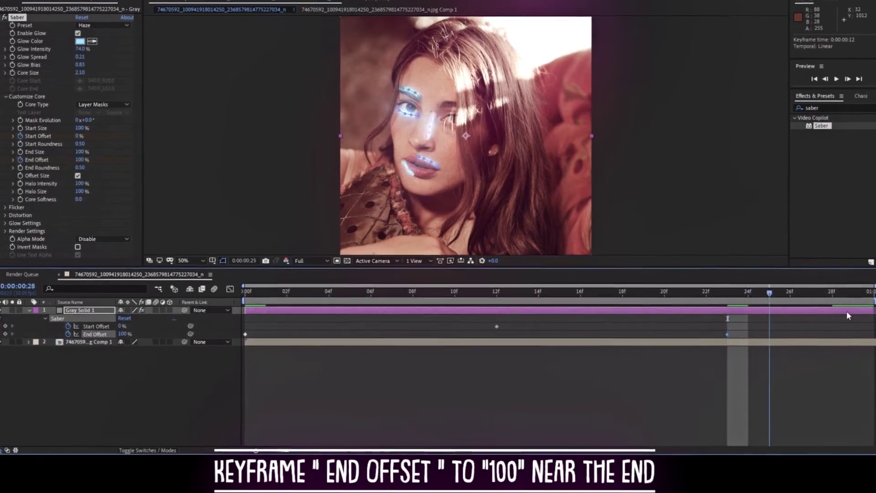
click(81, 139)
text(100)
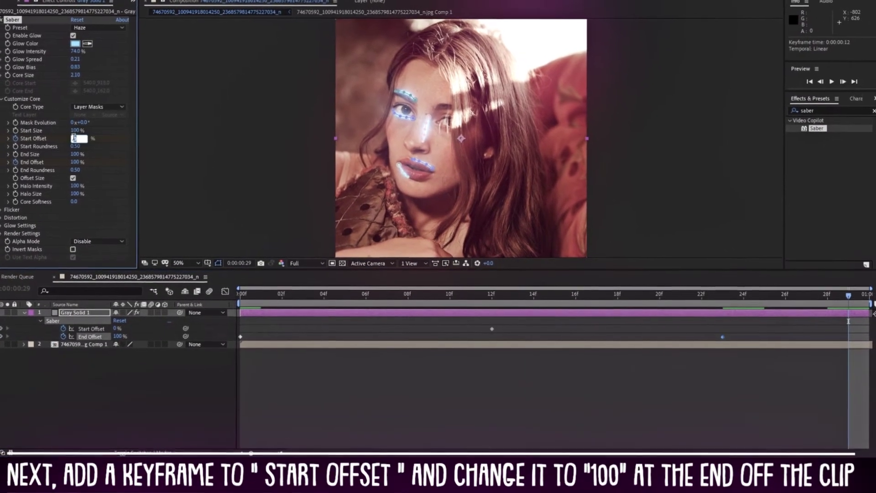
key(Return)
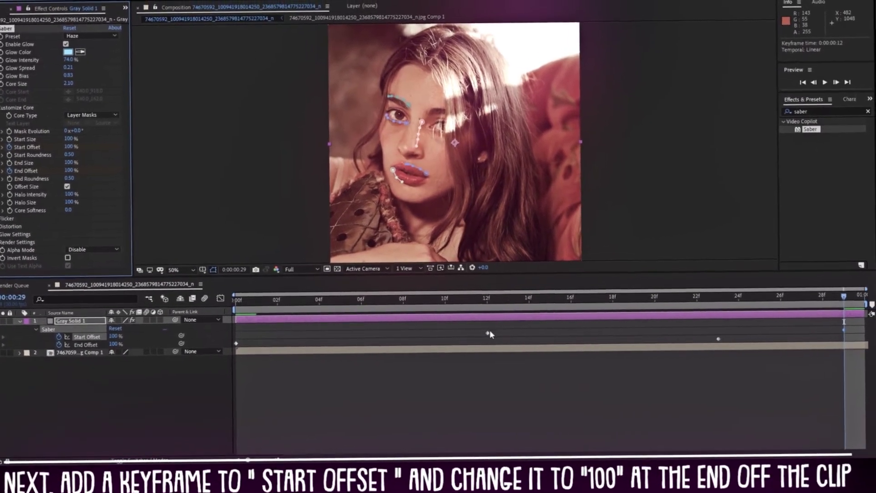
drag(493, 333, 457, 331)
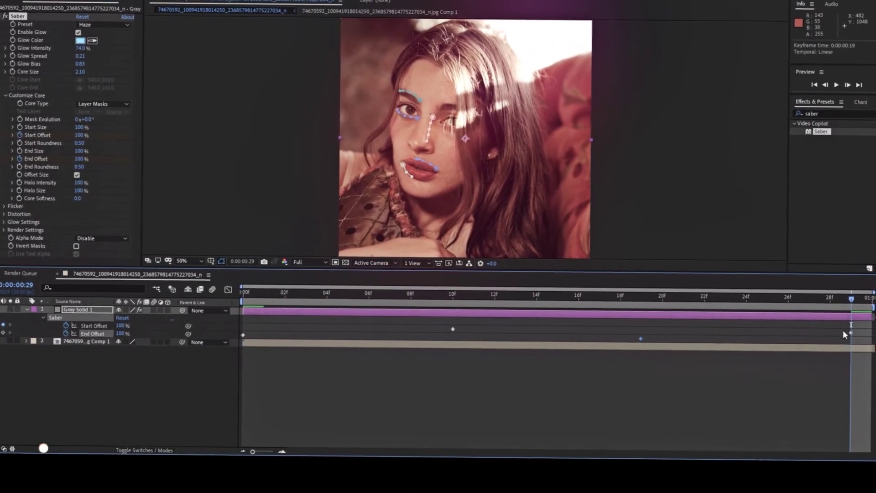
Step: Drag the End Offset 100% keyframe from the clip end to about frame 19
drag(855, 342, 636, 342)
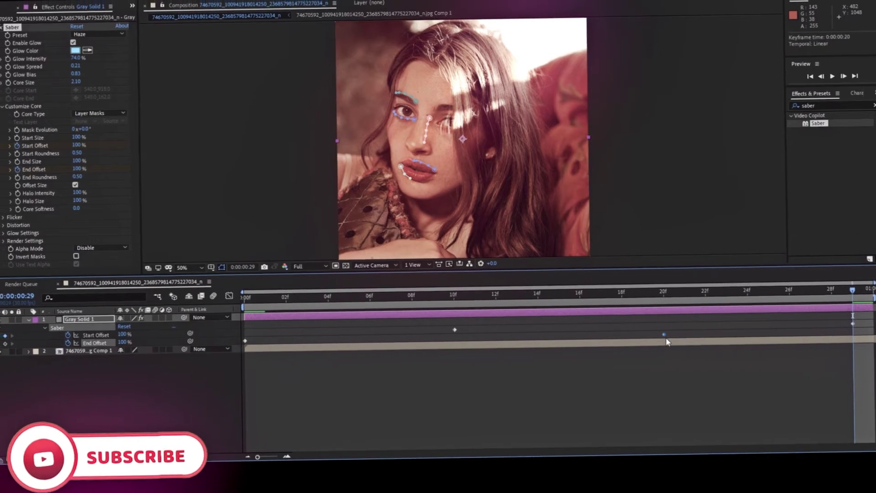